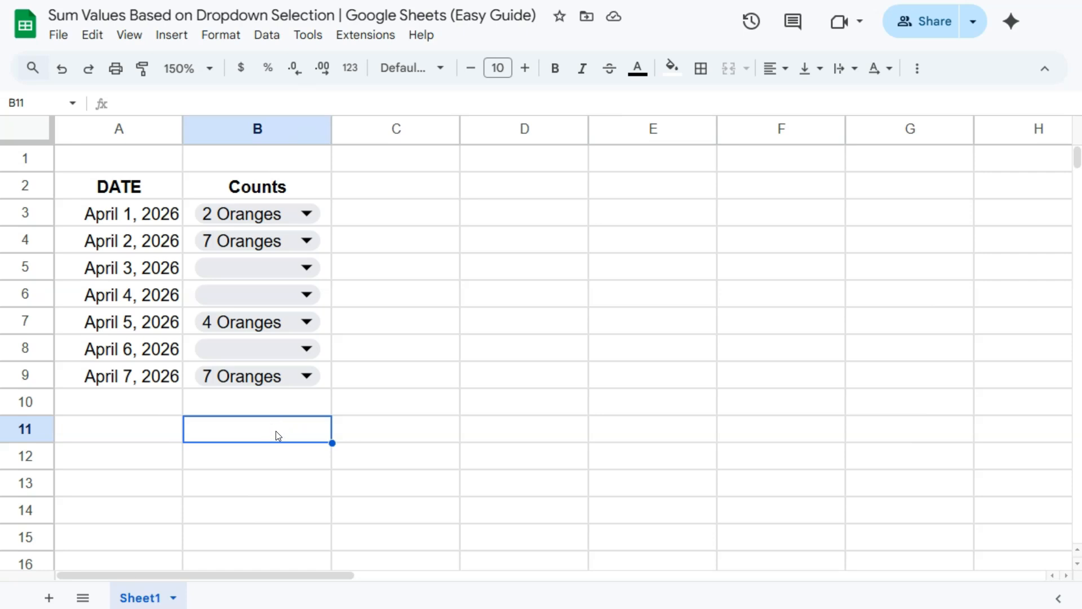
- Try summing B3:B9 in B11 with SUM, then clear the cell again
{"action": "type", "text": "=sum"}
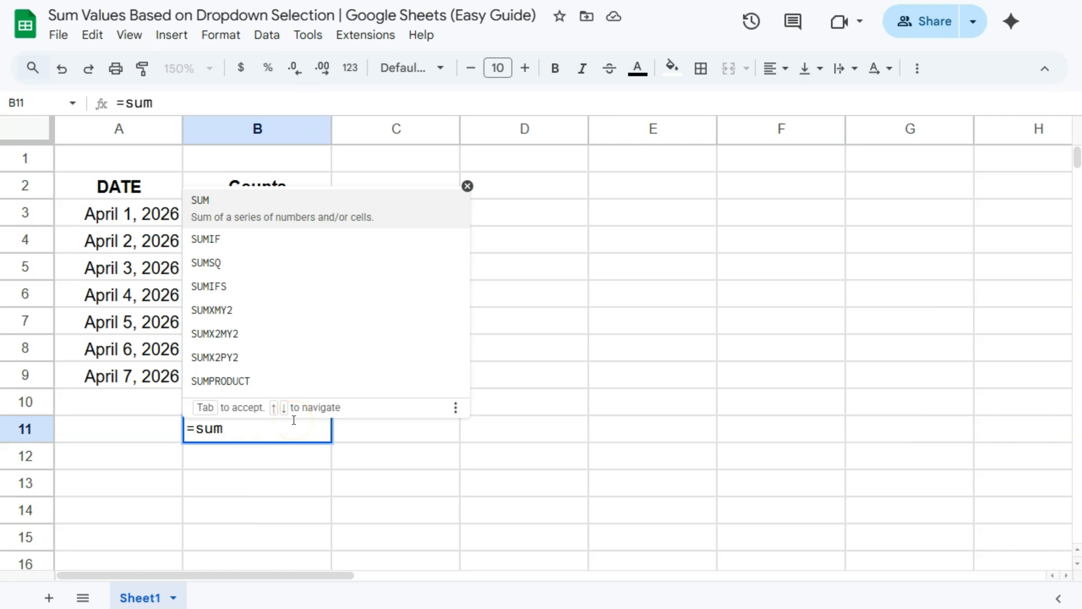
{"action": "type", "text": "("}
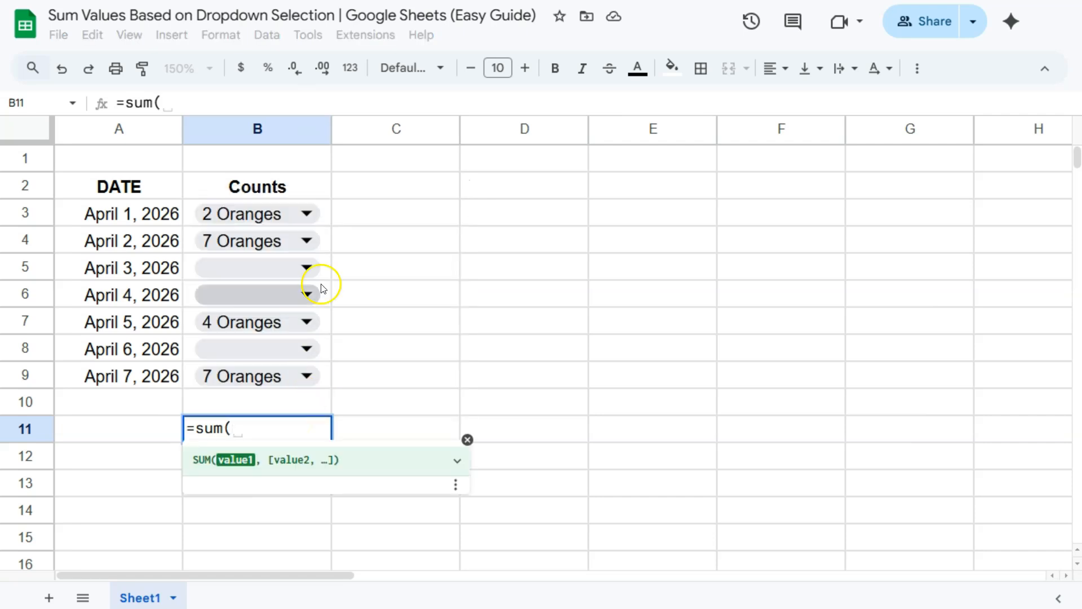
{"action": "left_click_drag", "start_coordinate": [329, 220], "coordinate": [331, 375]}
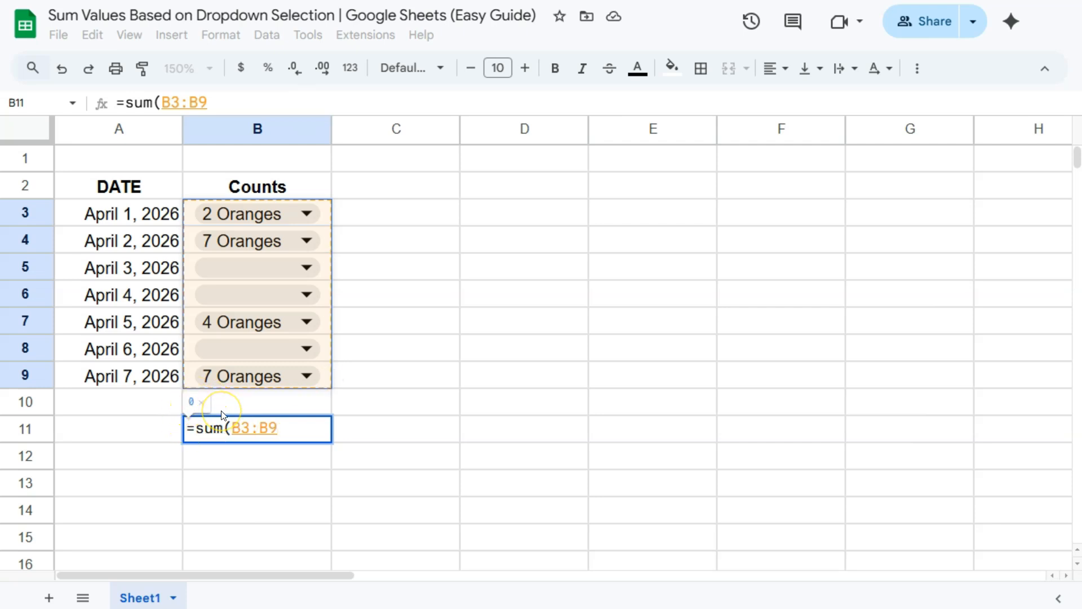
{"action": "key", "text": "Return"}
{"action": "left_click", "coordinate": [248, 435]}
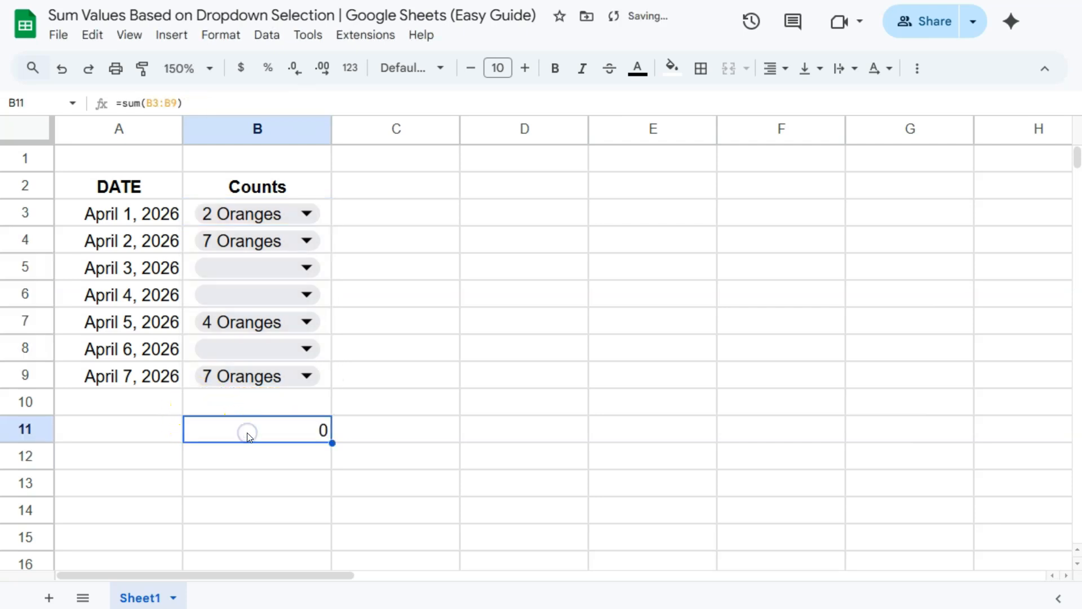
{"action": "key", "text": "Delete"}
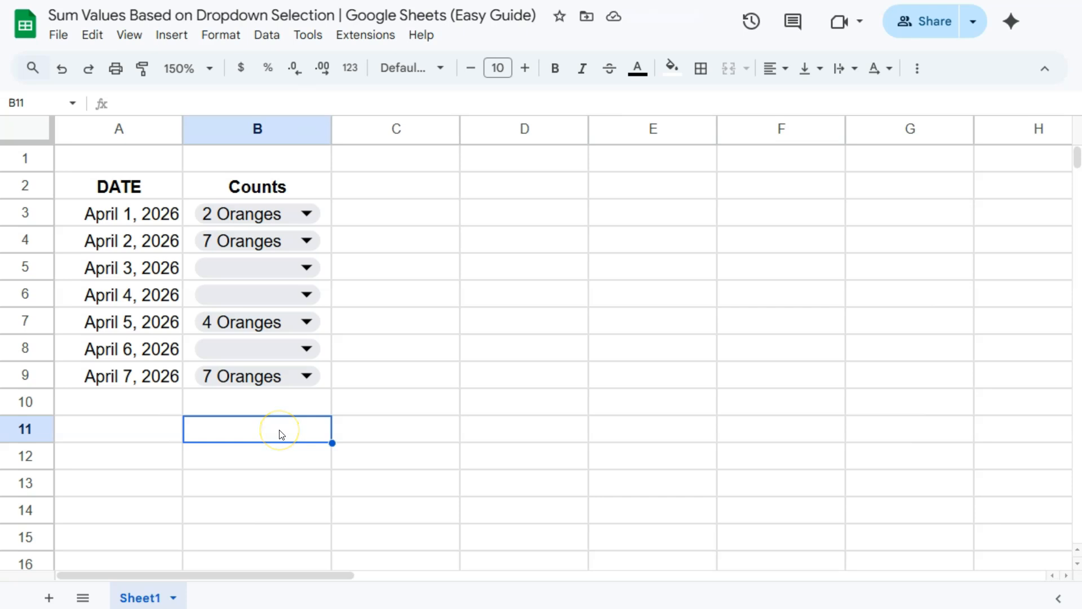
- In D3, enter a SPLIT formula that splits B3:B9 on a space
{"action": "left_click", "coordinate": [551, 217]}
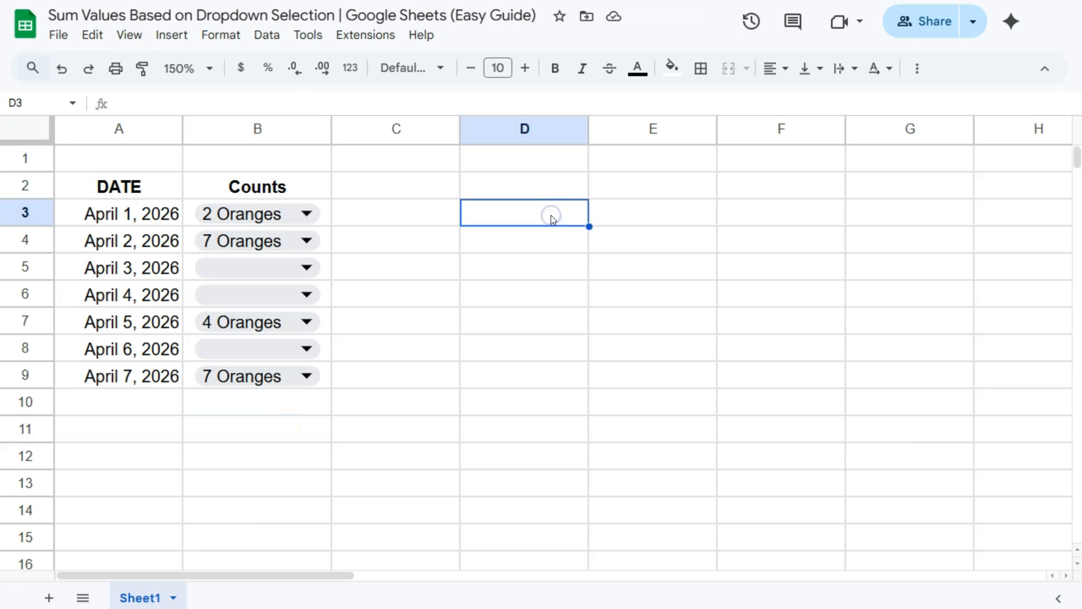
{"action": "type", "text": "=split"}
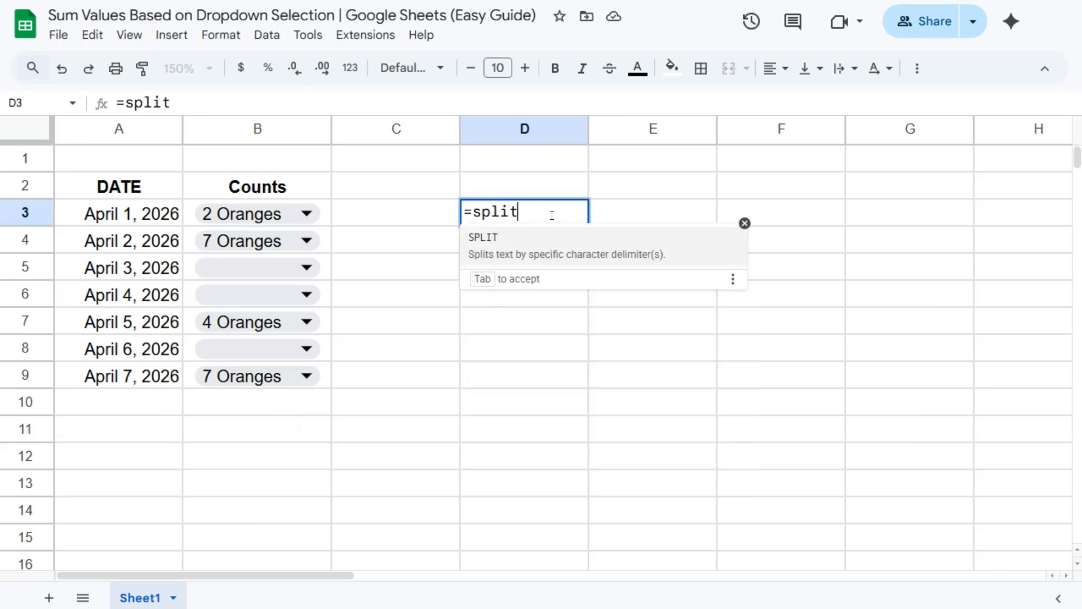
{"action": "key", "text": "Tab"}
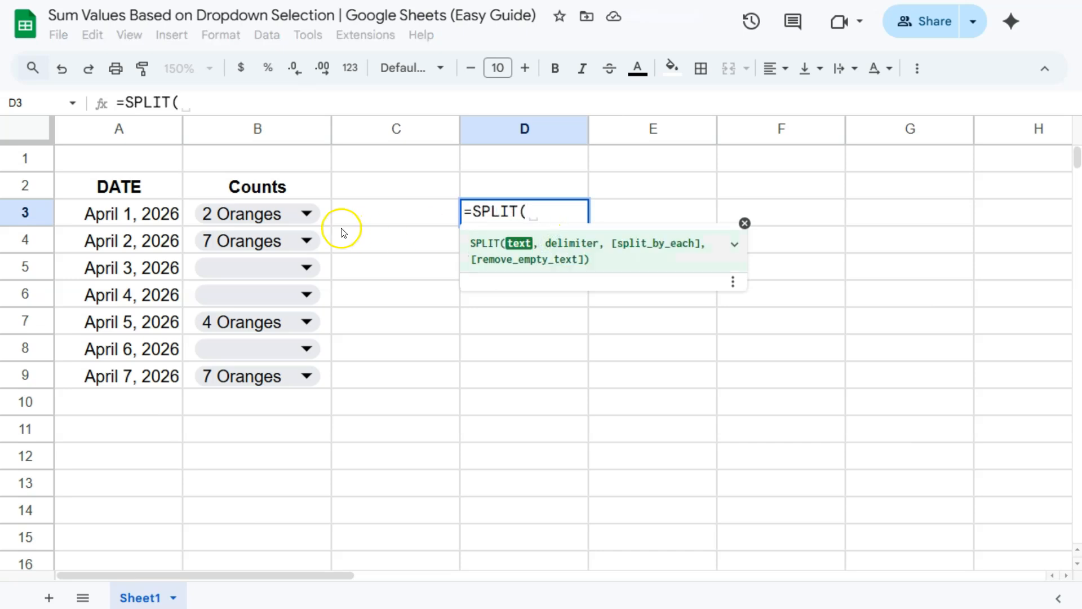
{"action": "left_click_drag", "start_coordinate": [323, 217], "coordinate": [324, 376]}
{"action": "type", "text": ", "}
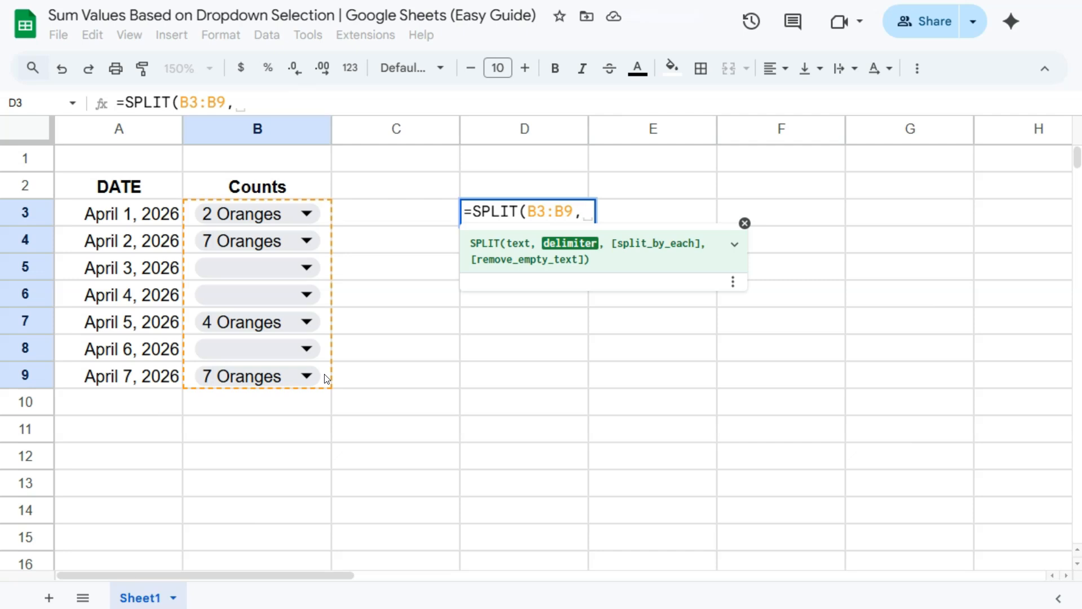
{"action": "type", "text": "\""}
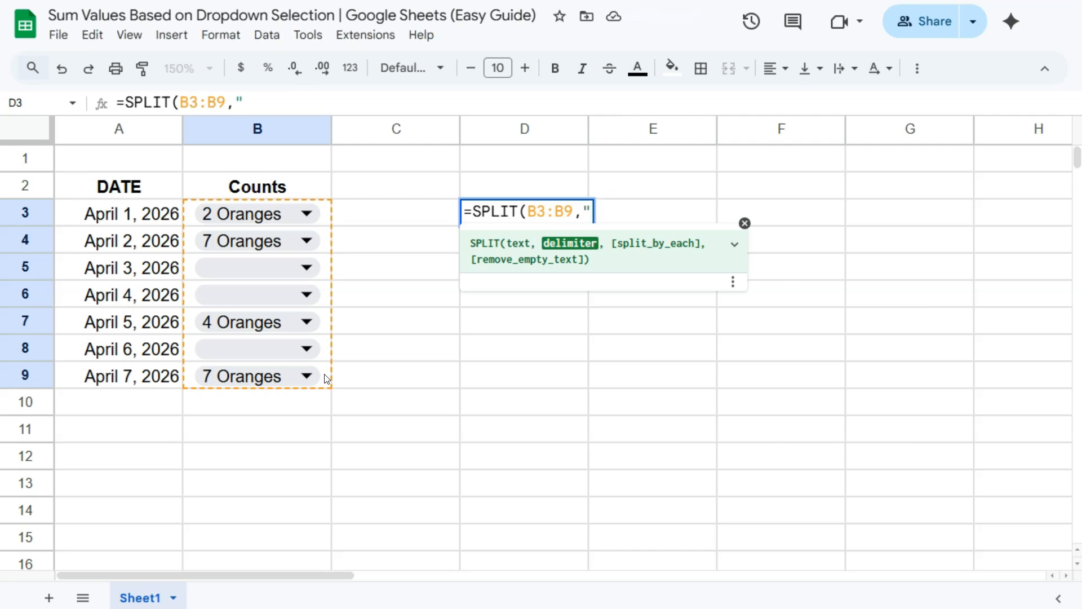
{"action": "type", "text": " \""}
{"action": "key", "text": "Return"}
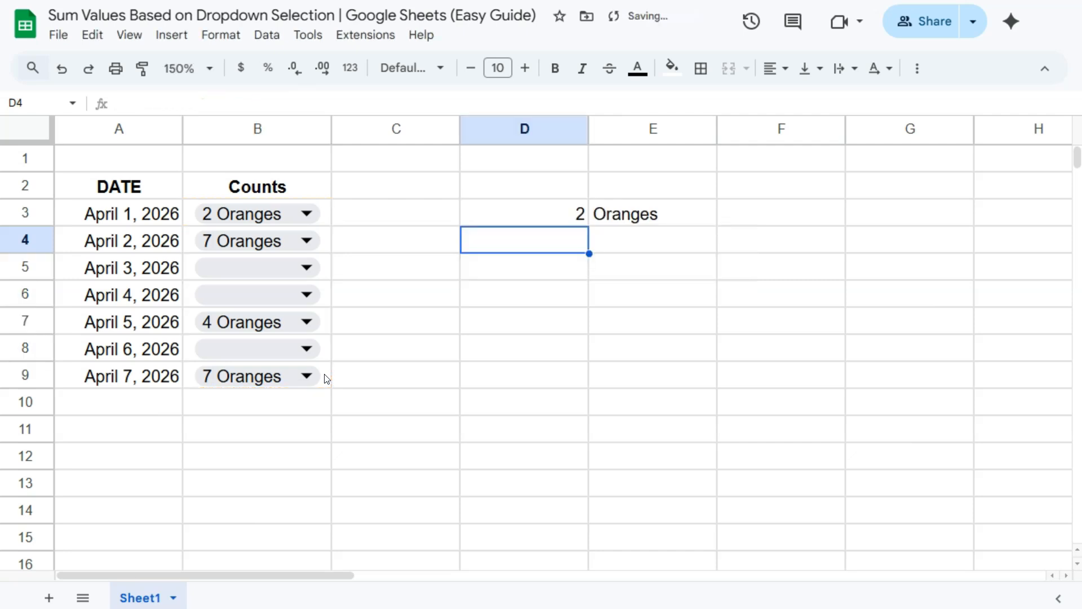
- Copy the SPLIT formula down to D9 and check the error cells beside the empty dropdowns
{"action": "left_click", "coordinate": [579, 218]}
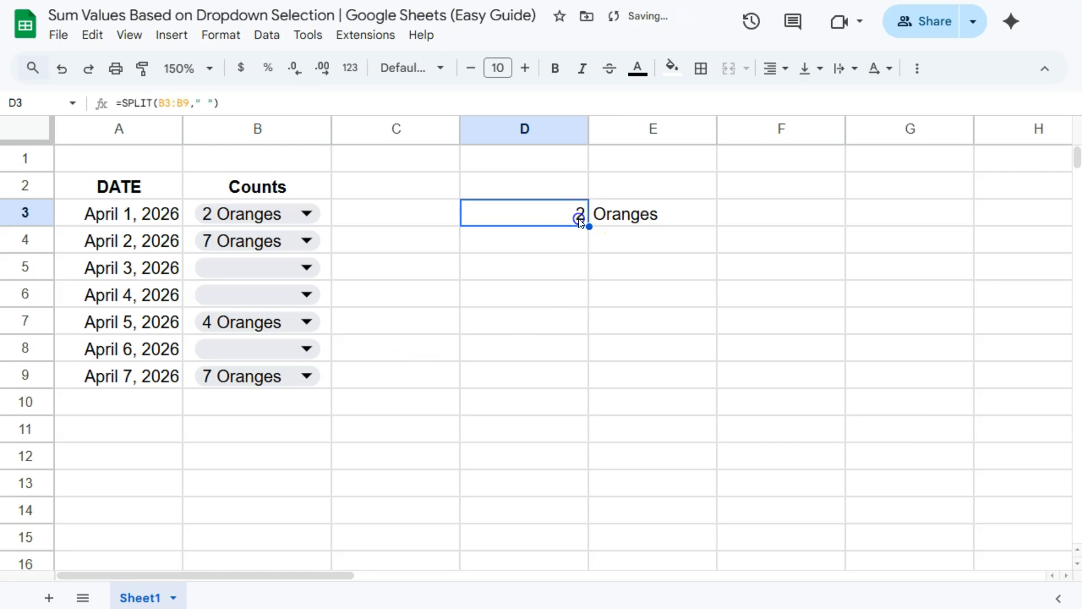
{"action": "left_click_drag", "start_coordinate": [589, 226], "coordinate": [583, 384]}
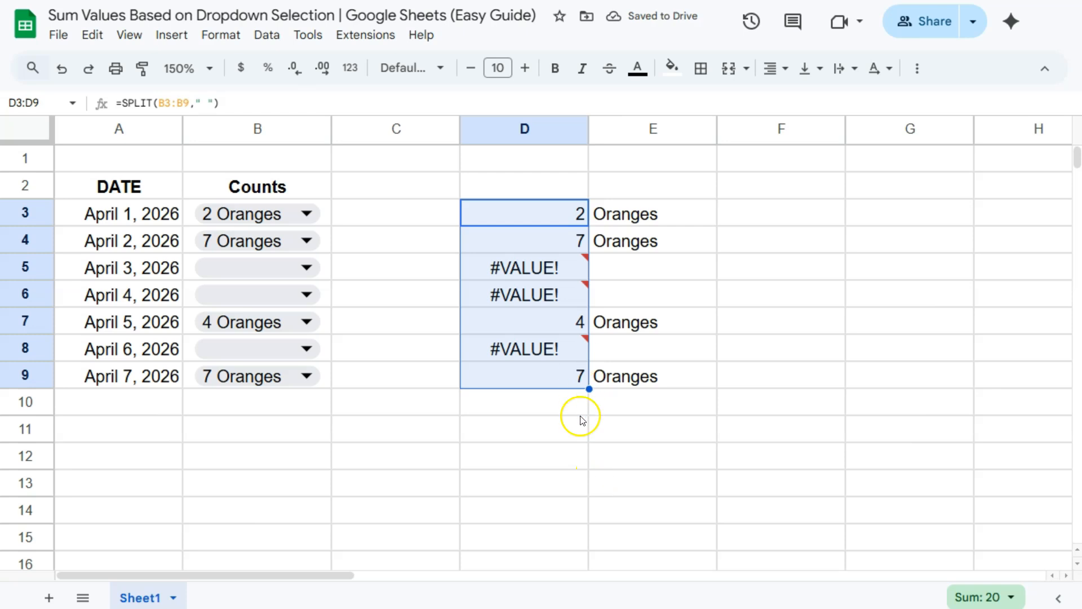
{"action": "left_click", "coordinate": [573, 269]}
{"action": "left_click", "coordinate": [572, 299]}
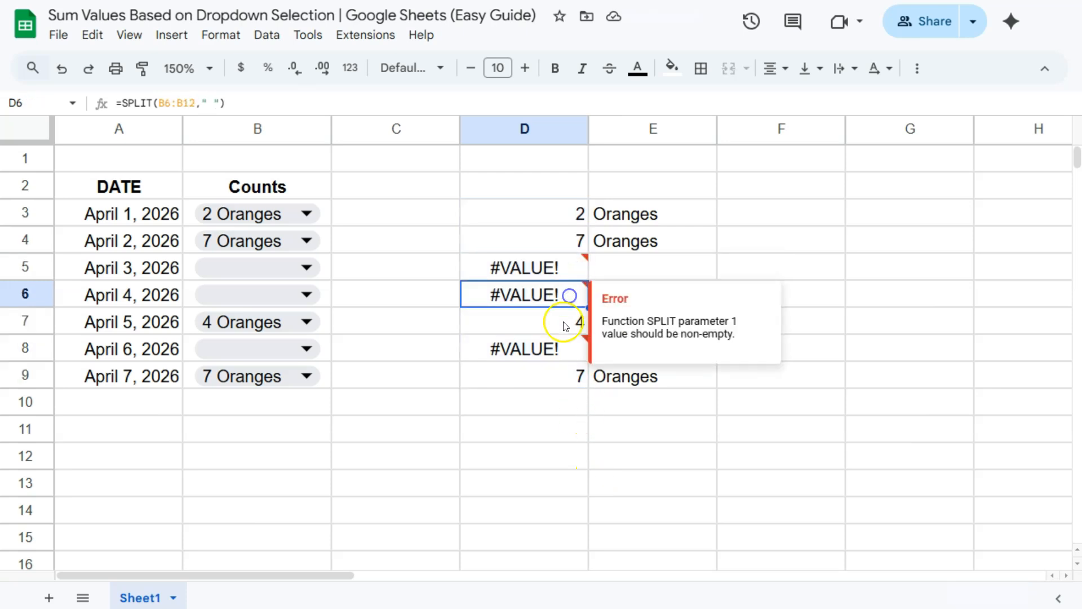
{"action": "left_click", "coordinate": [564, 346]}
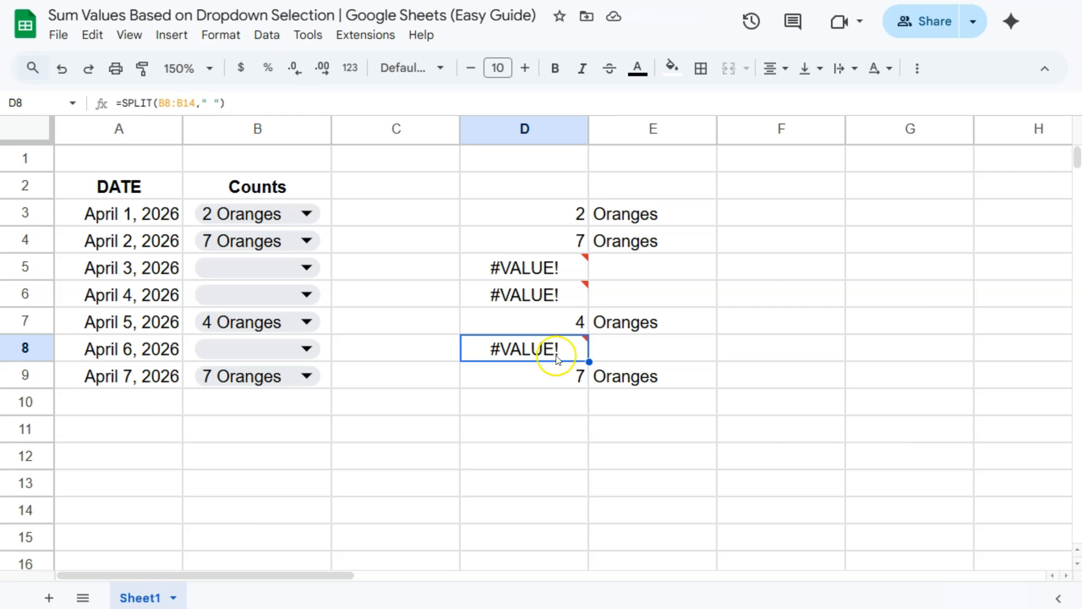
- Wrap the D3 formula as IF(LEN(B3:B9)>0, SPLIT(B3:B9," "), ) and fill it down to D9
{"action": "left_click", "coordinate": [549, 219]}
{"action": "double_click", "coordinate": [549, 219]}
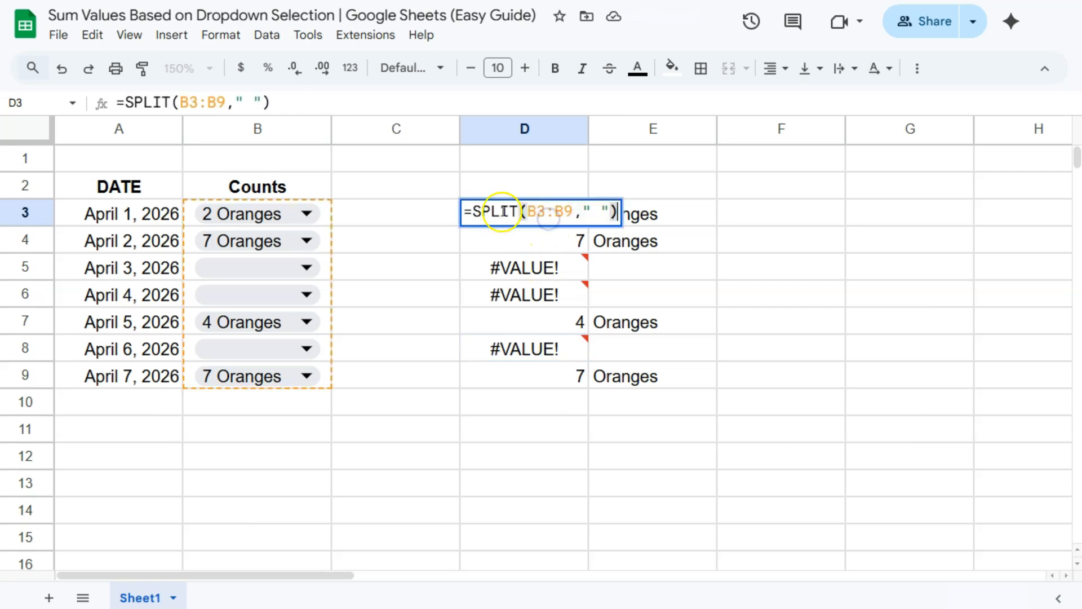
{"action": "key", "text": "Home"}
{"action": "key", "text": "Right"}
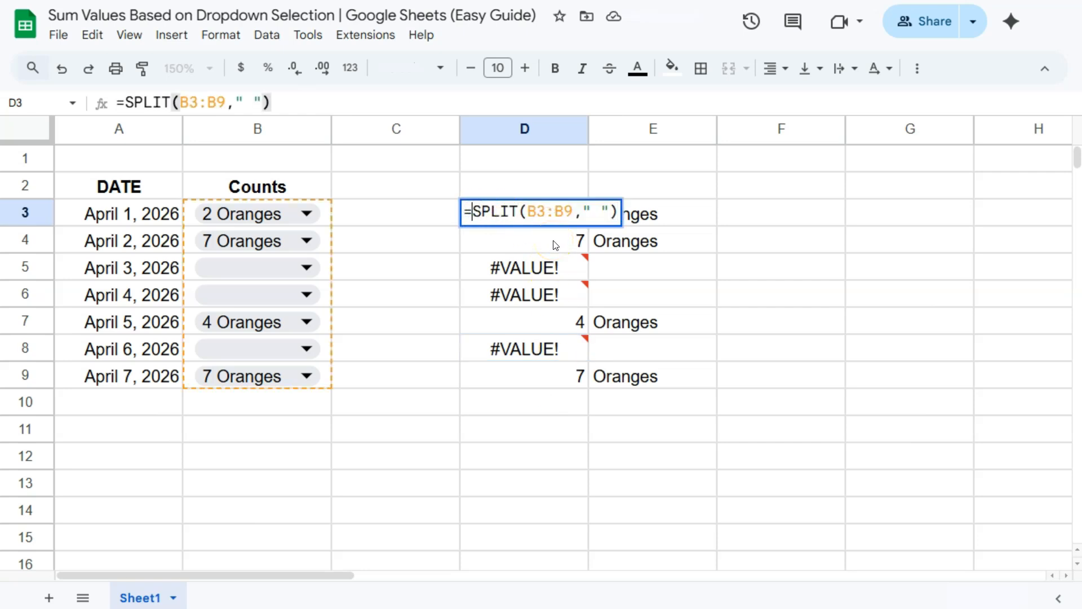
{"action": "type", "text": "IF"}
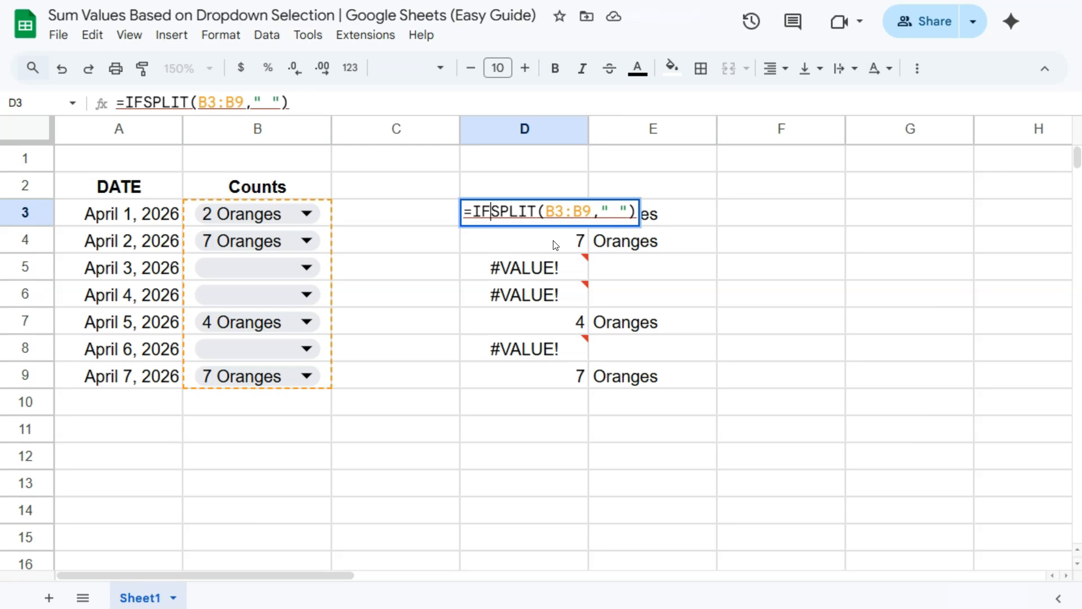
{"action": "type", "text": "("}
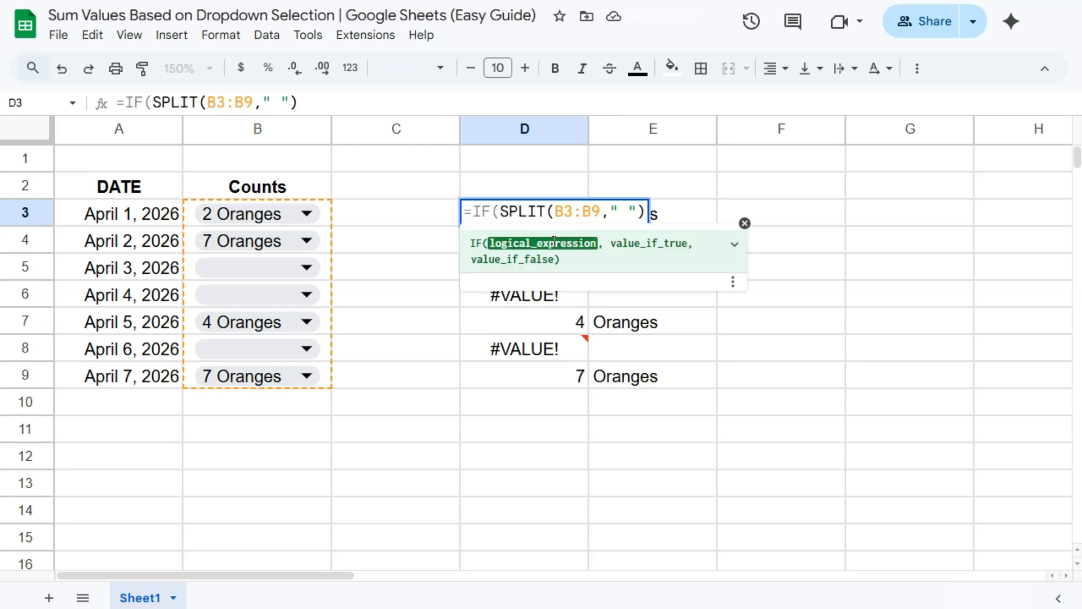
{"action": "type", "text": "LEN("}
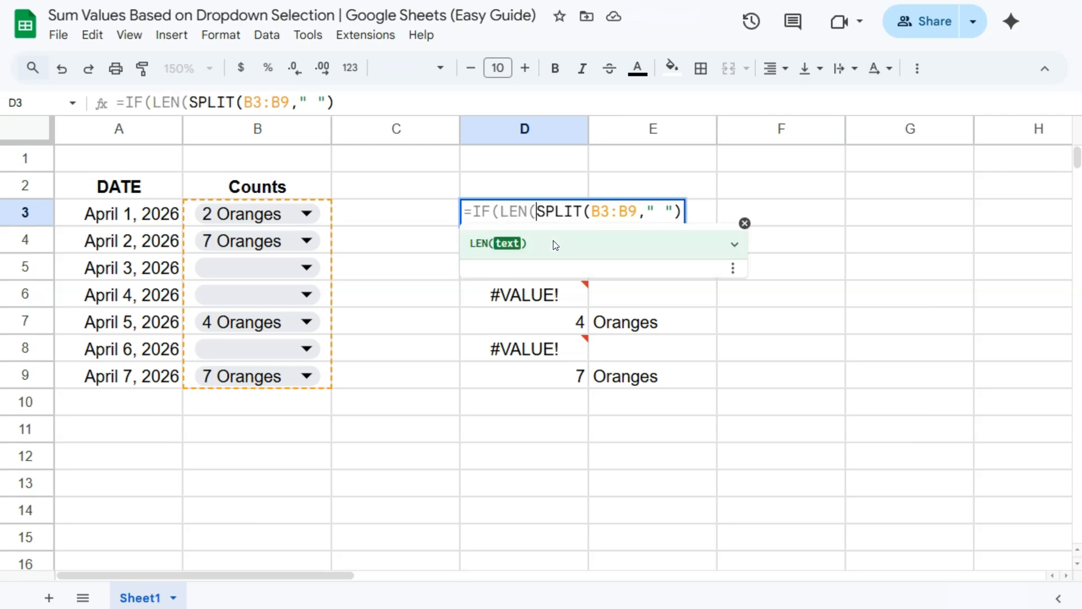
{"action": "left_click_drag", "start_coordinate": [323, 215], "coordinate": [319, 374]}
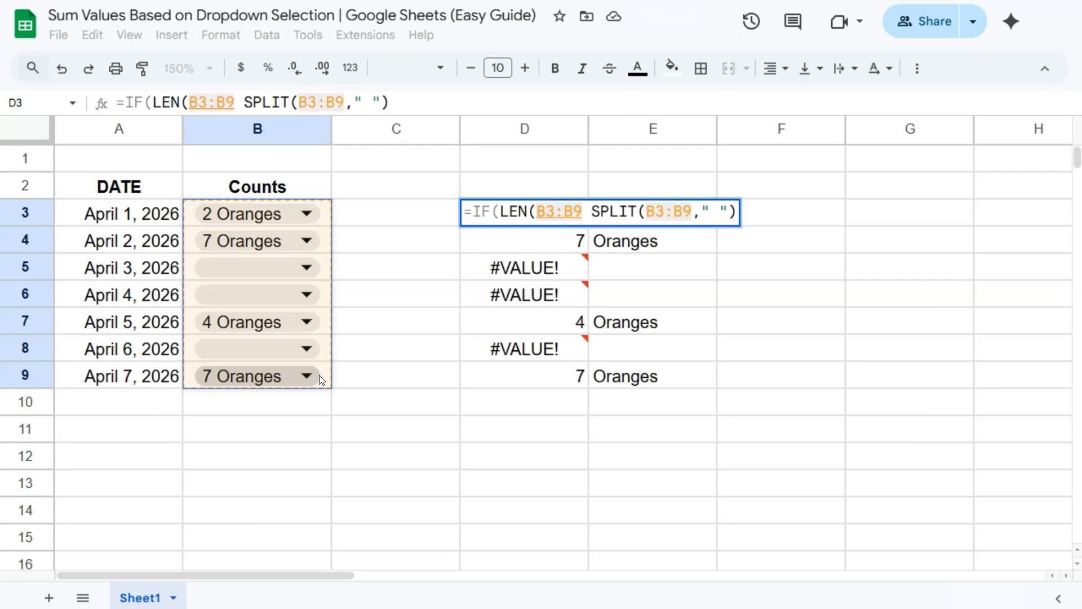
{"action": "type", "text": ")"}
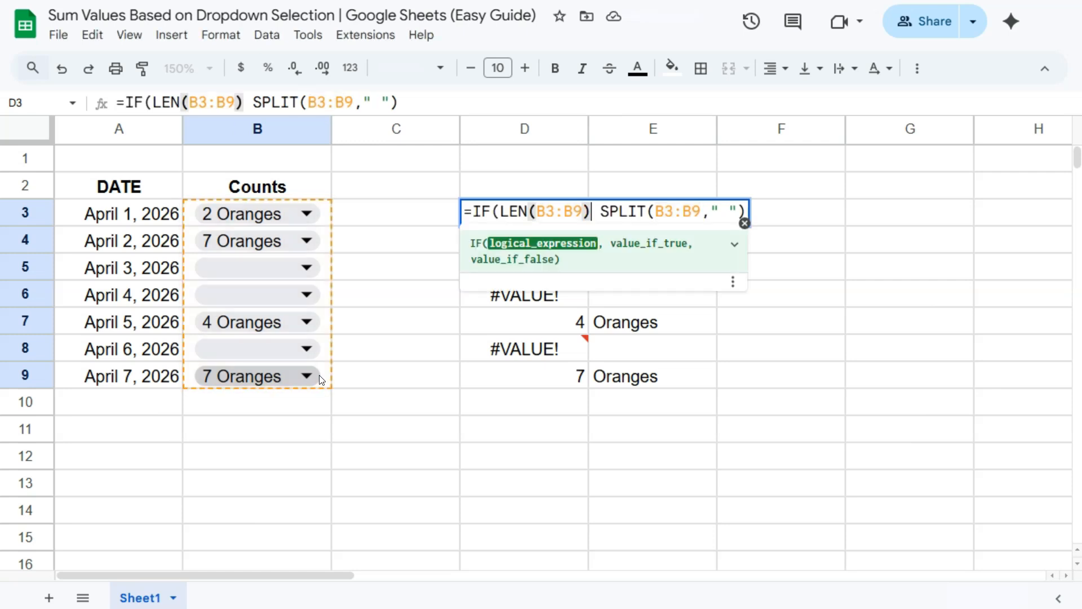
{"action": "type", "text": ">0"}
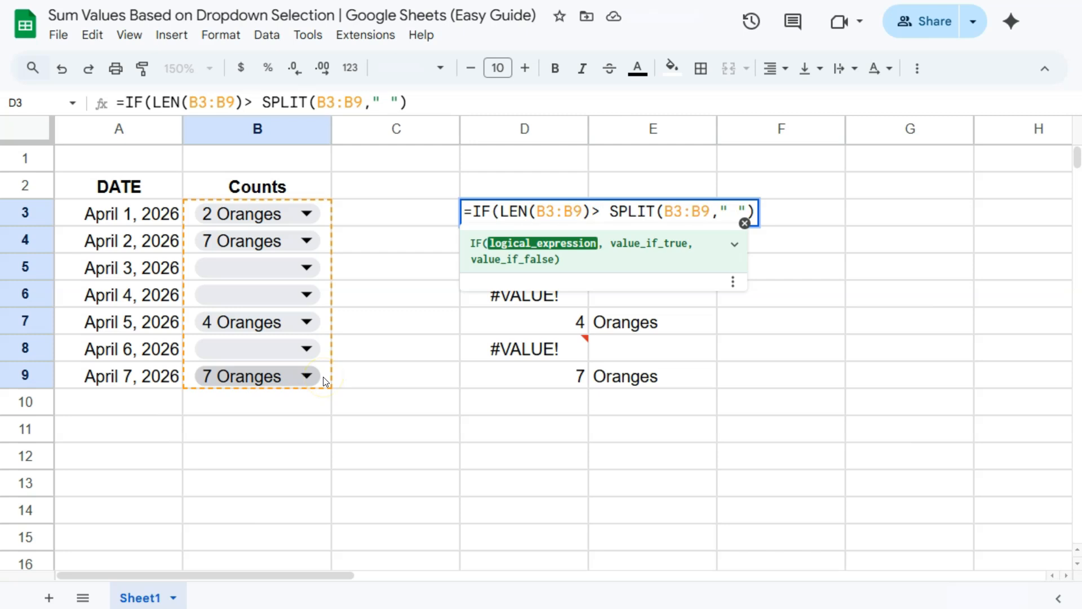
{"action": "type", "text": ","}
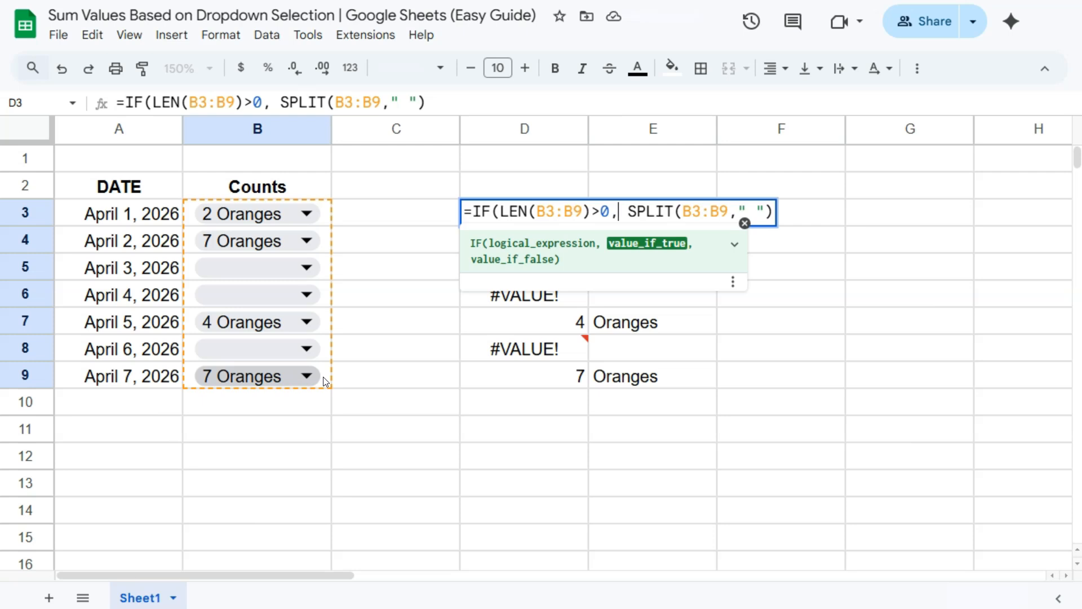
{"action": "left_click", "coordinate": [774, 216]}
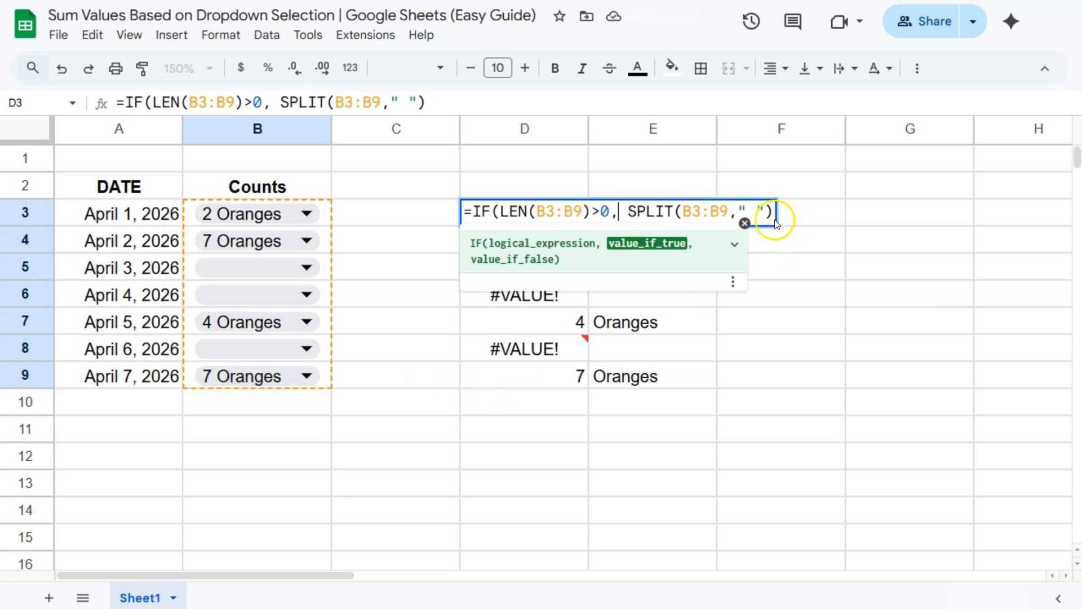
{"action": "type", "text": ","}
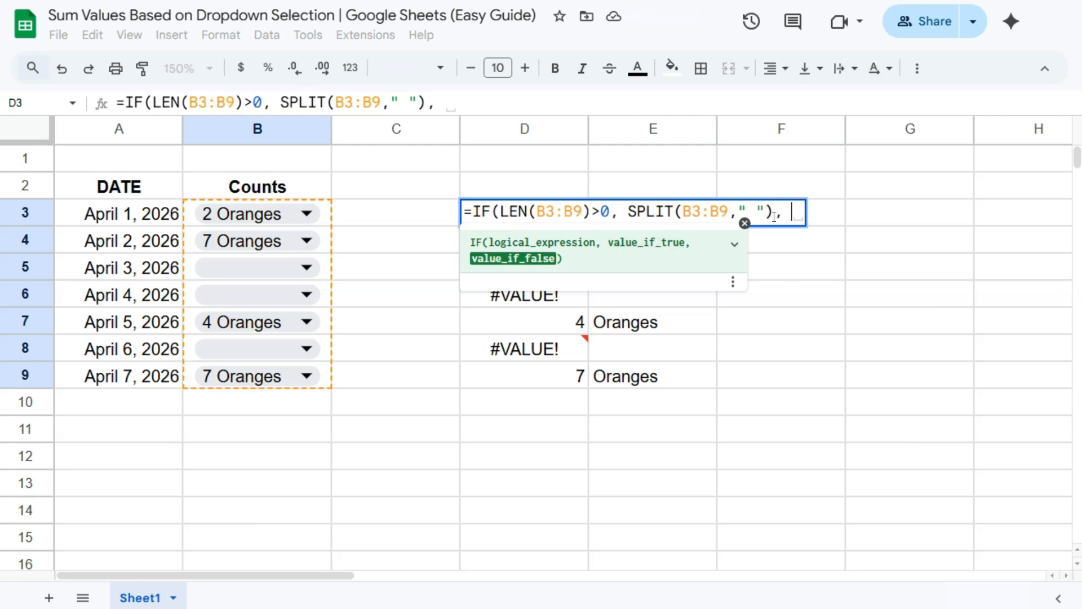
{"action": "key", "text": "Return"}
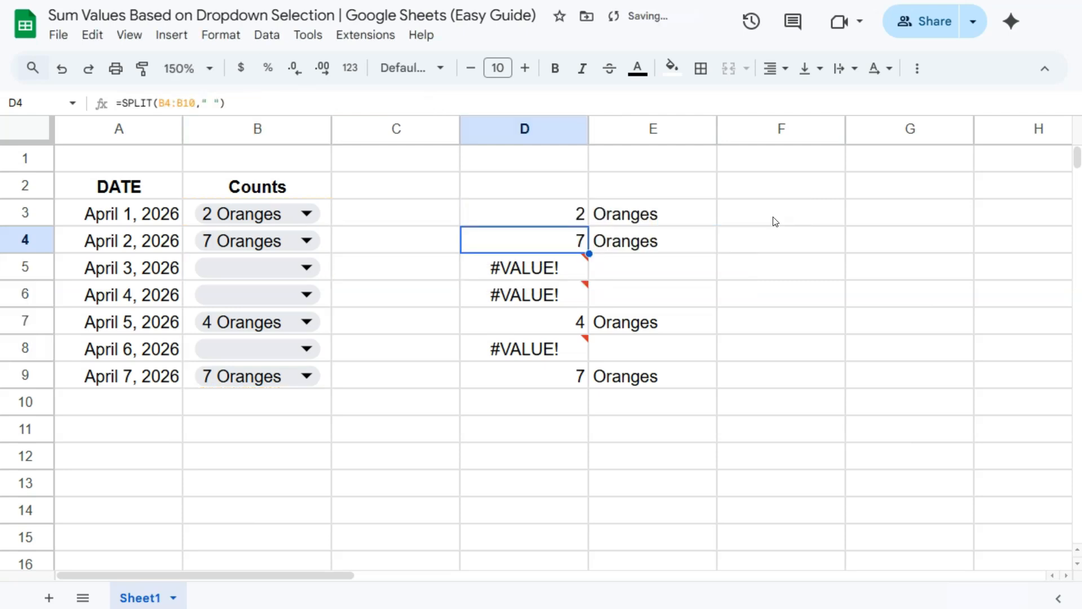
{"action": "left_click", "coordinate": [581, 213]}
{"action": "left_click_drag", "start_coordinate": [590, 227], "coordinate": [580, 376]}
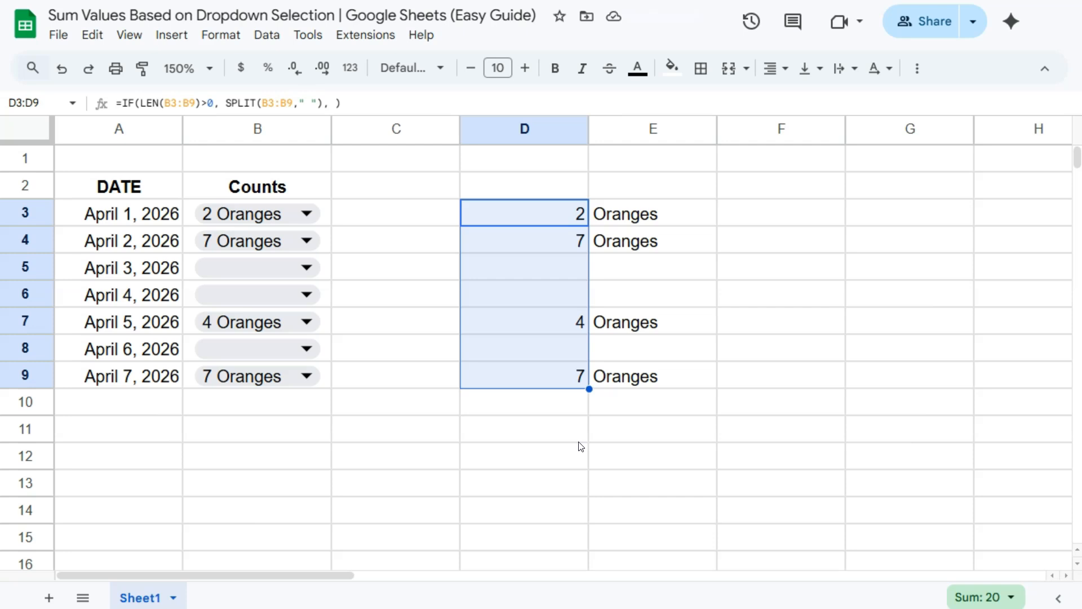
- Wrap the D3 formula in ArrayFormula and then in SUM to total the counts
{"action": "double_click", "coordinate": [476, 212]}
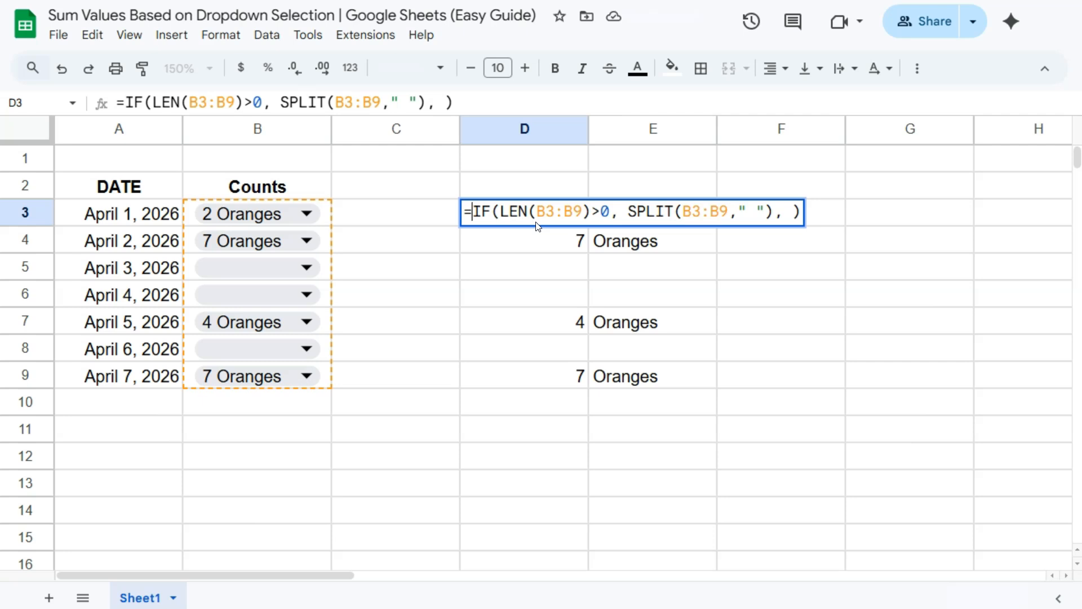
{"action": "key", "text": "ctrl+shift+Return"}
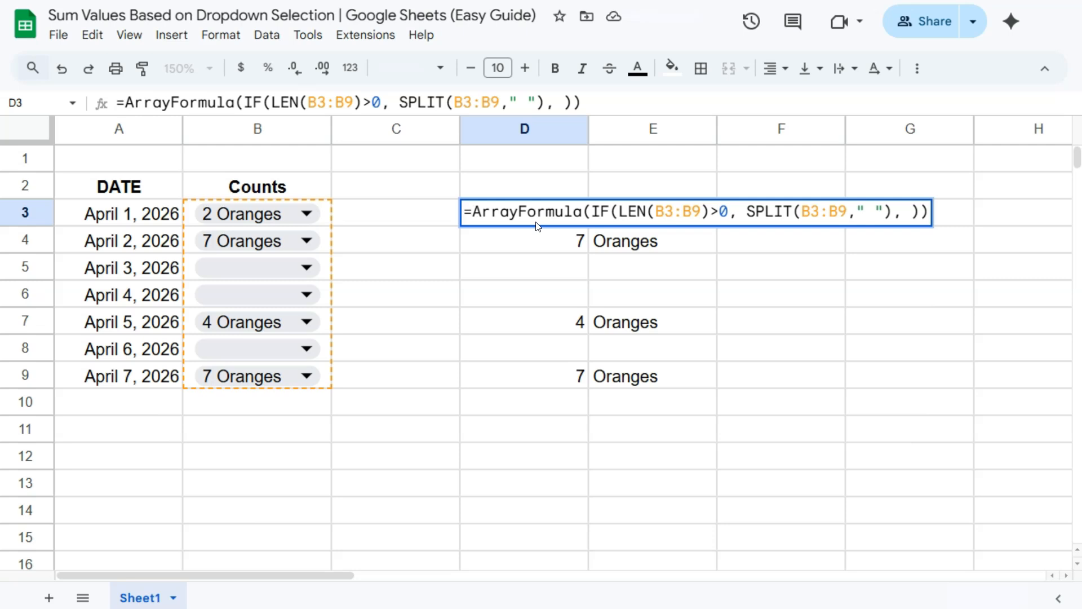
{"action": "type", "text": "SUM("}
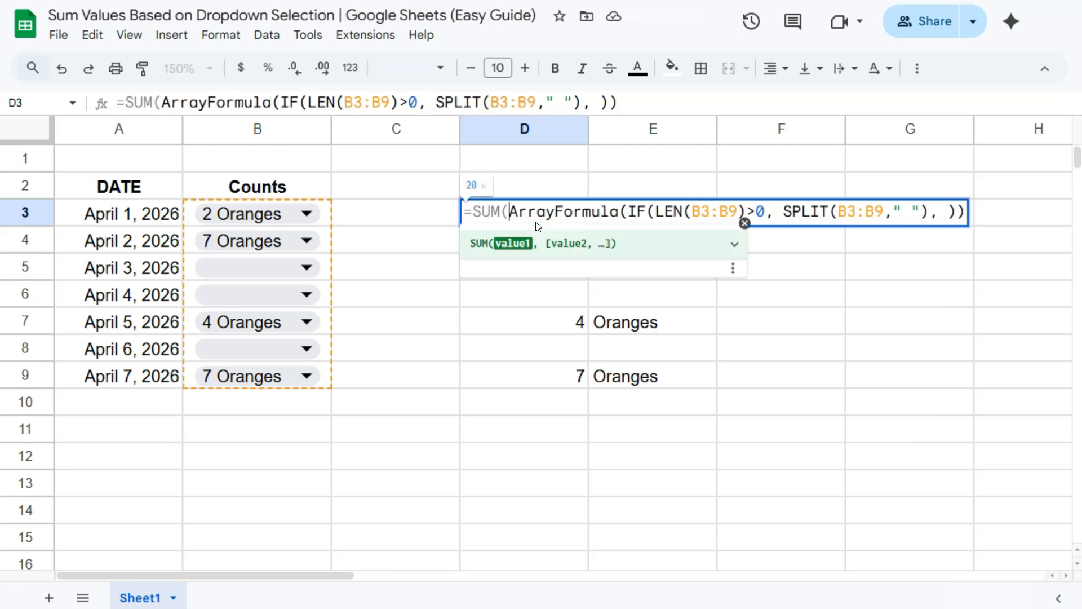
{"action": "key", "text": "Return"}
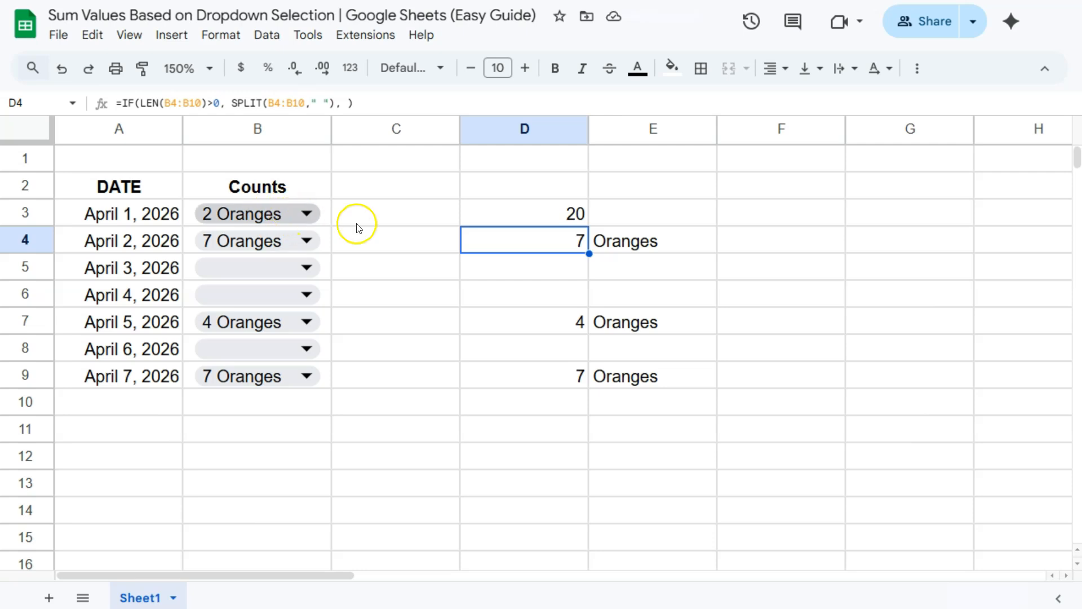
- Append &" Oranges" to the SUM formula in D3 so the total shows with an Oranges label
{"action": "left_click", "coordinate": [583, 215]}
{"action": "double_click", "coordinate": [582, 214]}
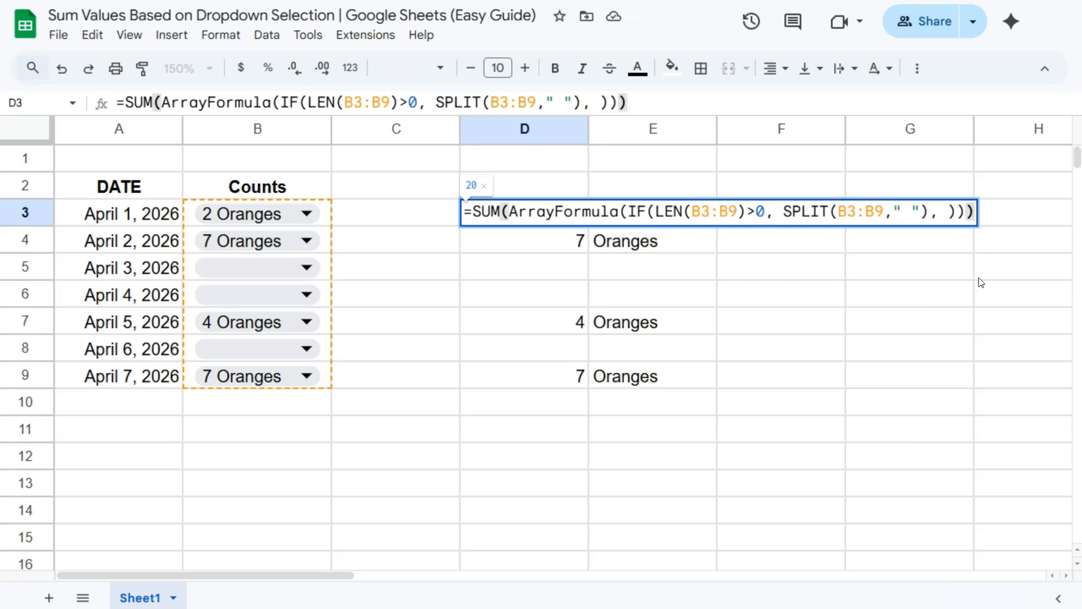
{"action": "type", "text": "&\""}
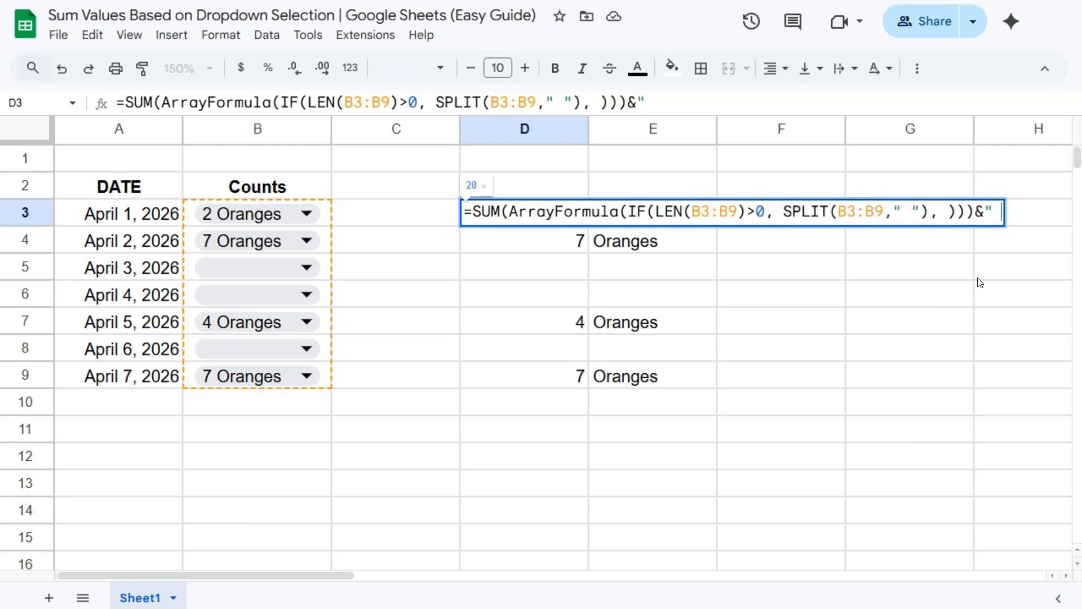
{"action": "type", "text": " Oranges"}
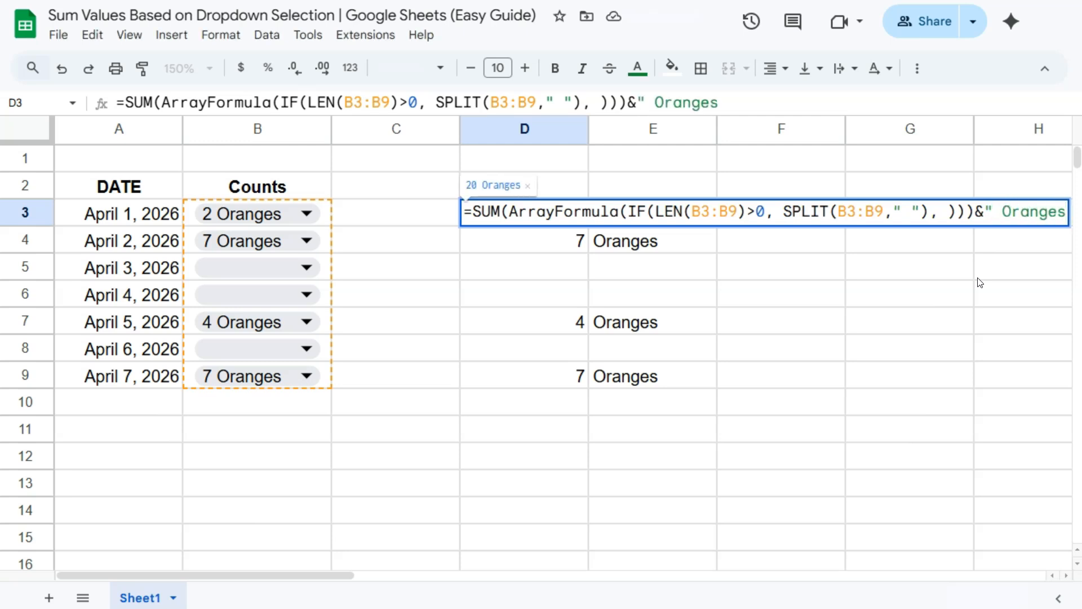
{"action": "type", "text": "\""}
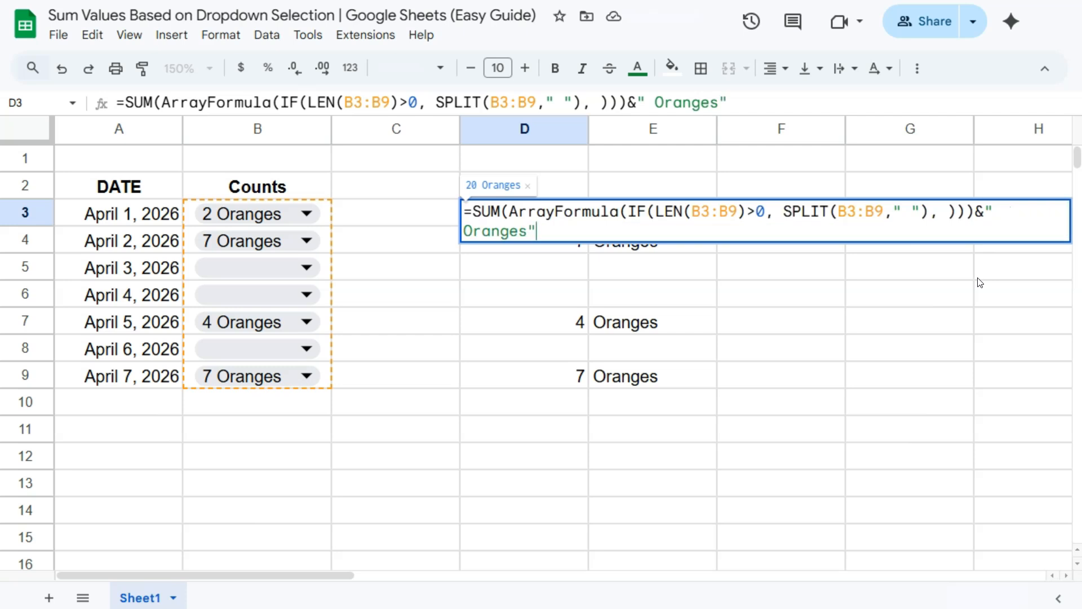
{"action": "key", "text": "Return"}
- Clear the leftover split values from D4:E9, keeping only the labelled total in D3
{"action": "left_click_drag", "start_coordinate": [574, 241], "coordinate": [660, 384]}
{"action": "key", "text": "Delete"}
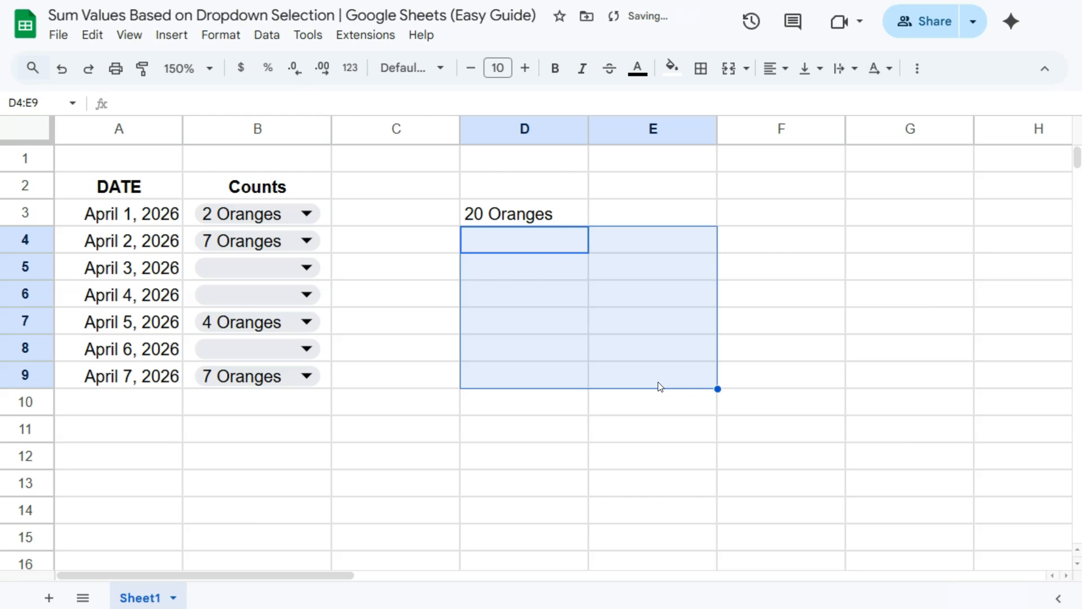
{"action": "left_click", "coordinate": [566, 220]}
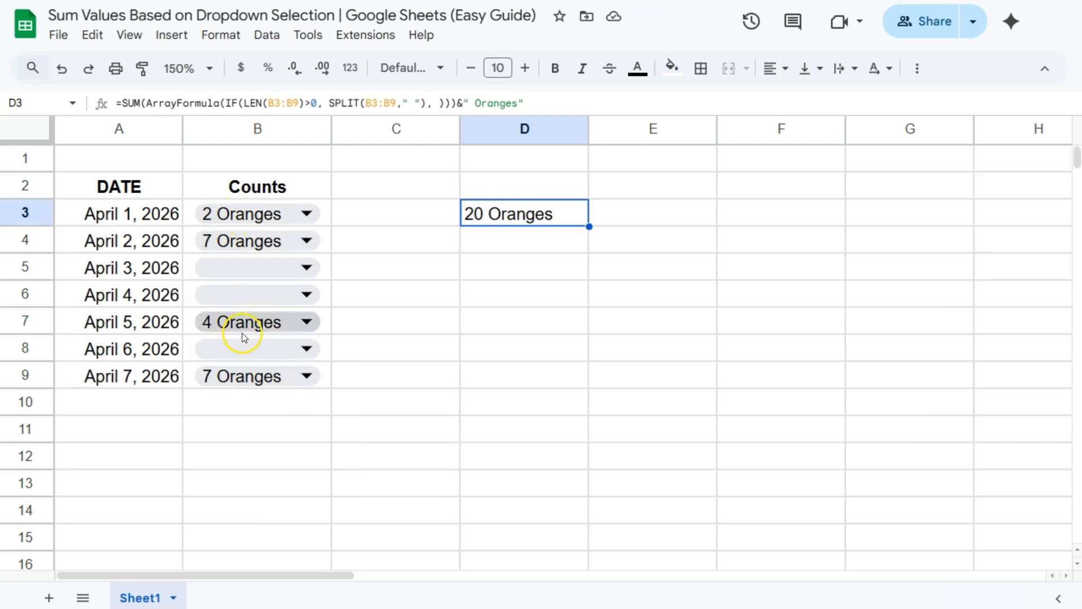
- Test the total by choosing 3 Oranges in the B5 dropdown and 1 Orange in the B4 dropdown
{"action": "left_click", "coordinate": [299, 267]}
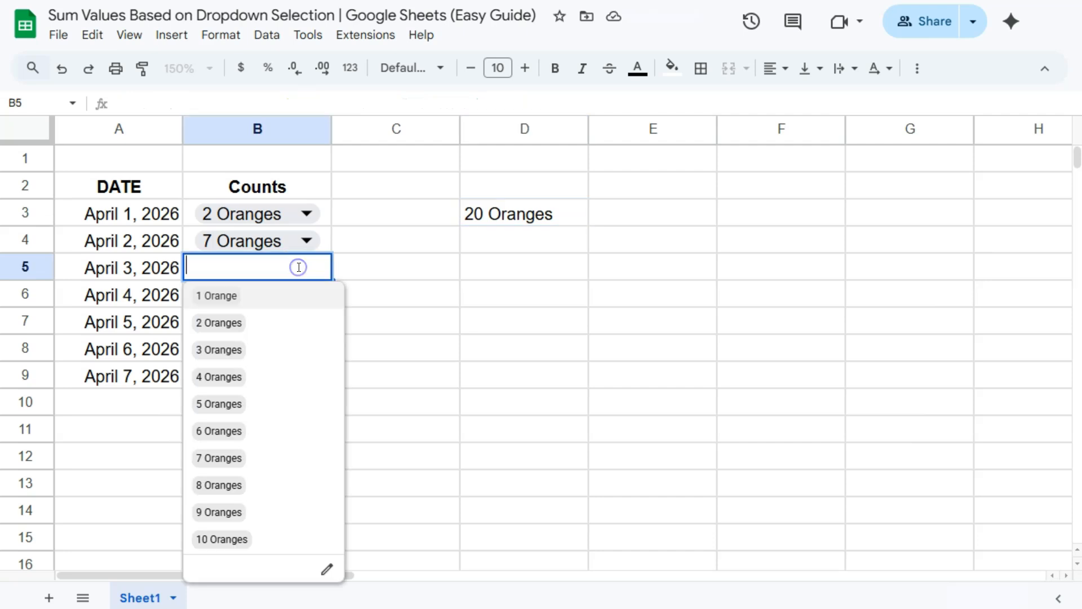
{"action": "left_click", "coordinate": [219, 350]}
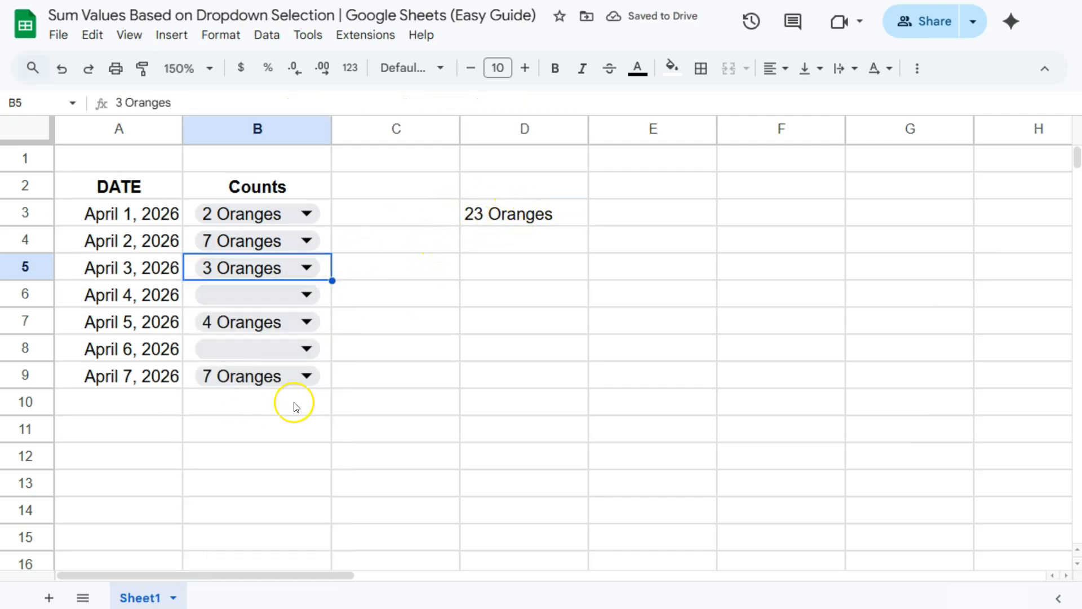
{"action": "double_click", "coordinate": [265, 239]}
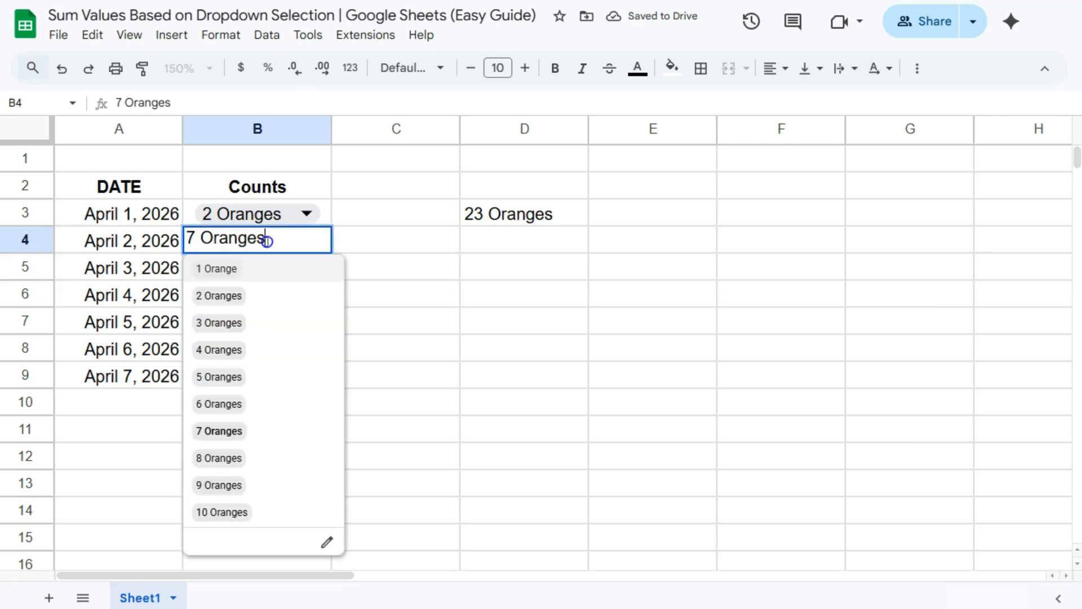
{"action": "left_click", "coordinate": [231, 273]}
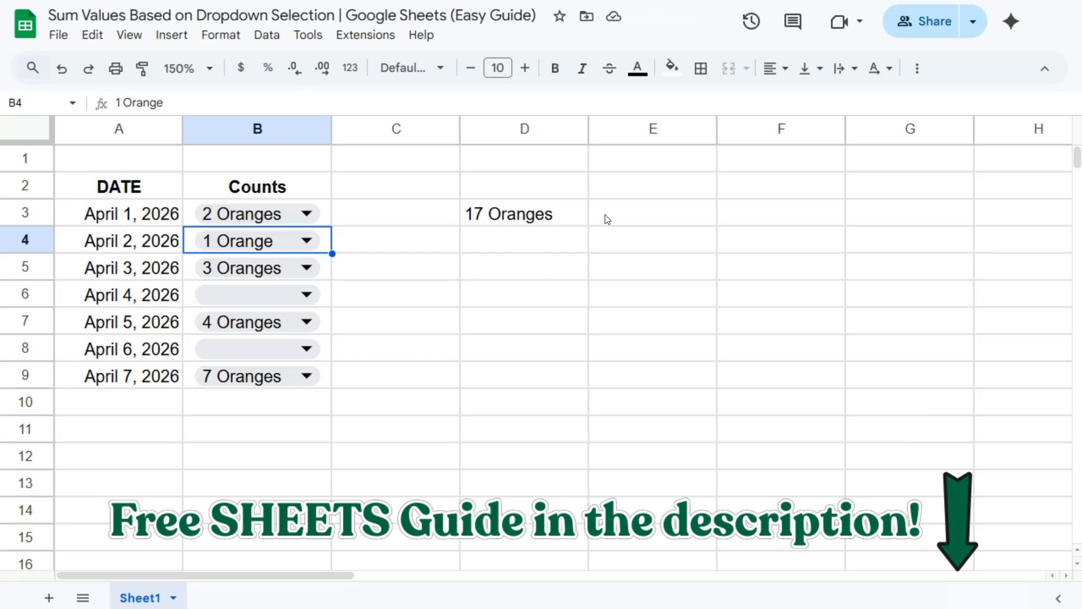
{"action": "left_click", "coordinate": [596, 231]}
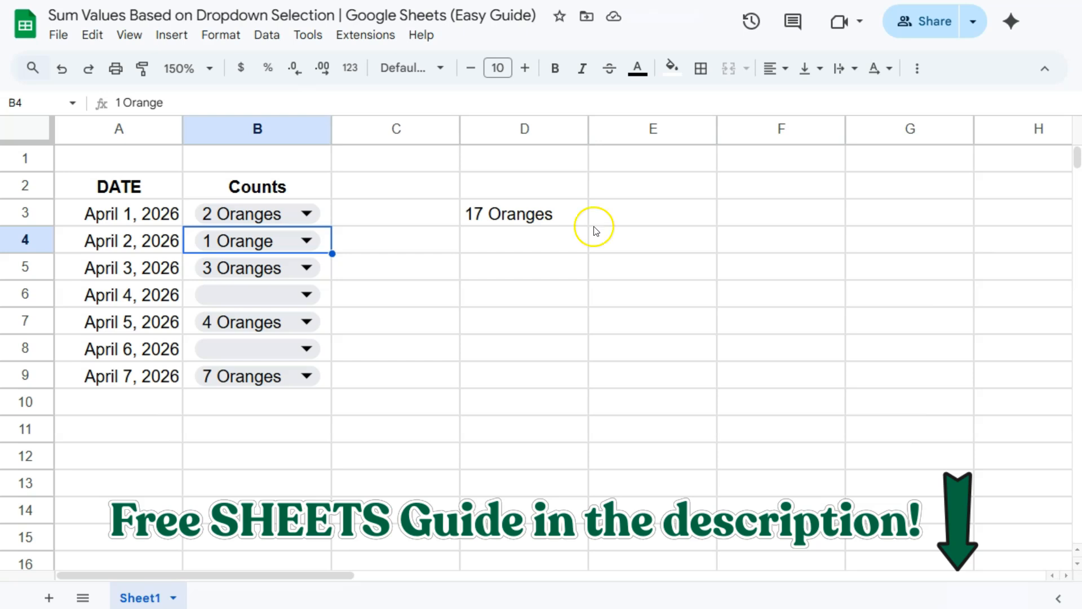